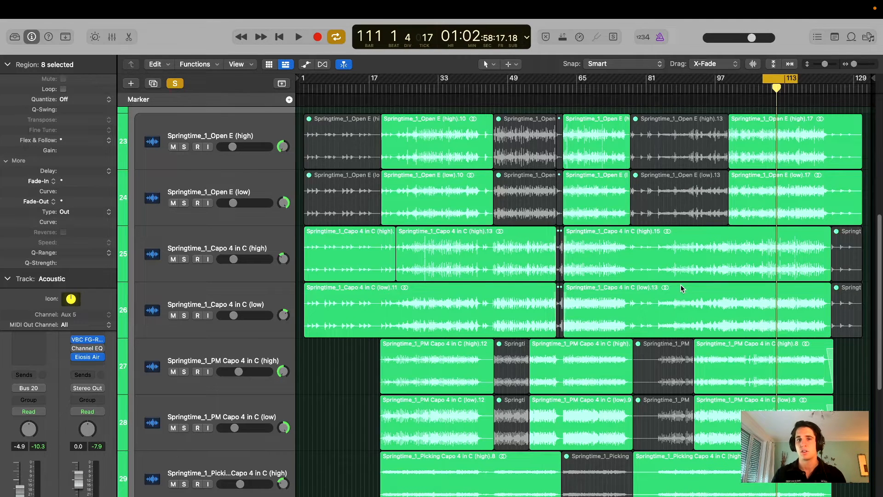
# Step: Show the mixer and insert a stereo Compressor on the Acoustic track stack's bus channel
pyautogui.scroll(3, 681, 284)
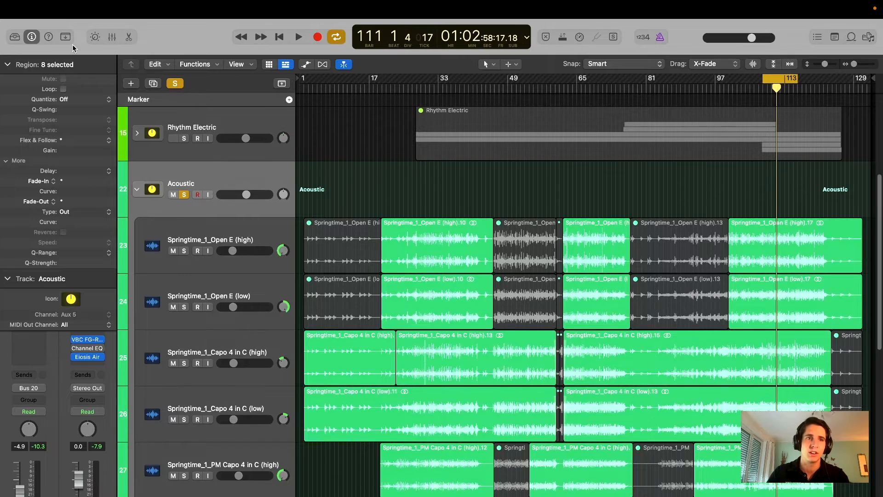
pyautogui.press('x')
pyautogui.click(316, 307)
pyautogui.moveTo(369, 348)
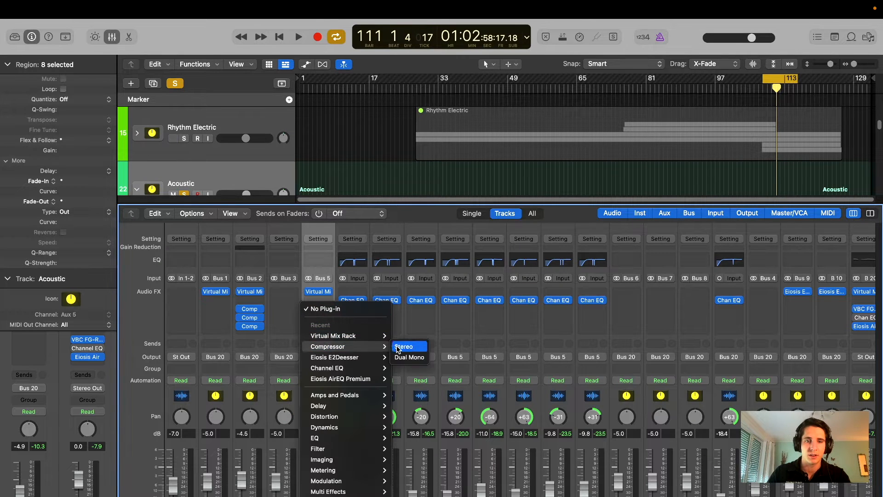
pyautogui.click(401, 347)
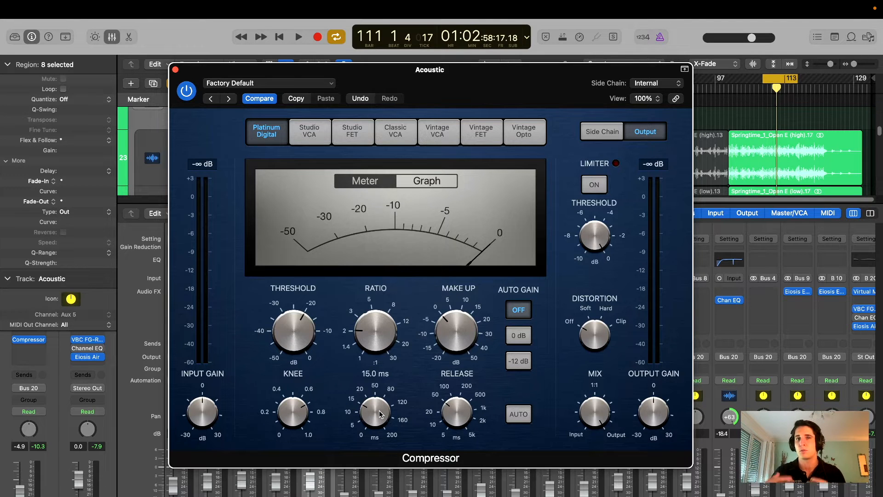
pyautogui.moveTo(473, 83); pyautogui.dragTo(438, 131)
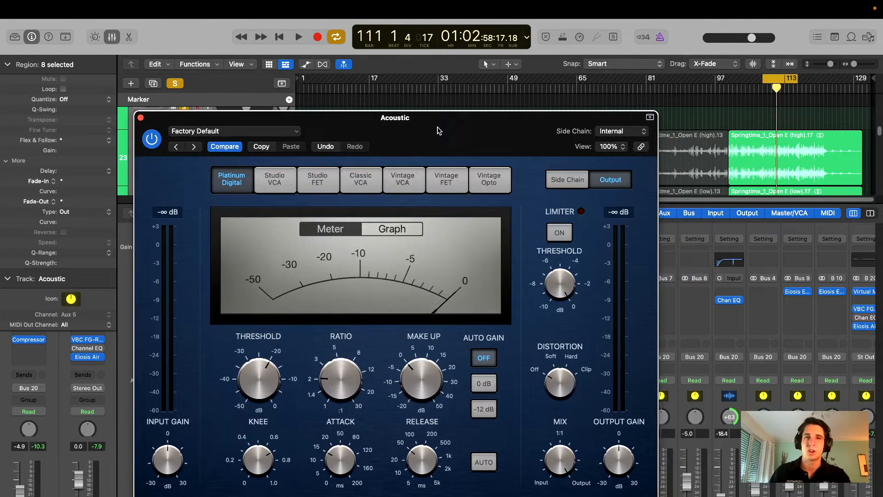
pyautogui.moveTo(438, 131); pyautogui.dragTo(435, 129)
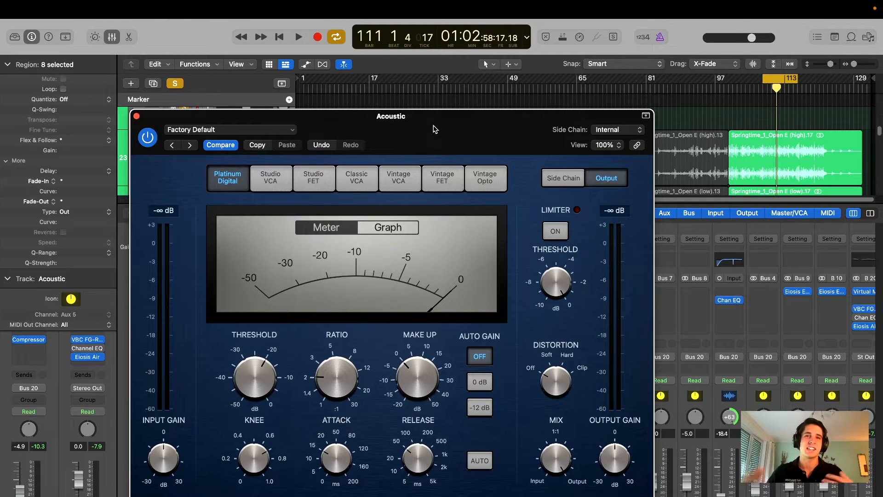
pyautogui.moveTo(461, 147); pyautogui.dragTo(469, 128)
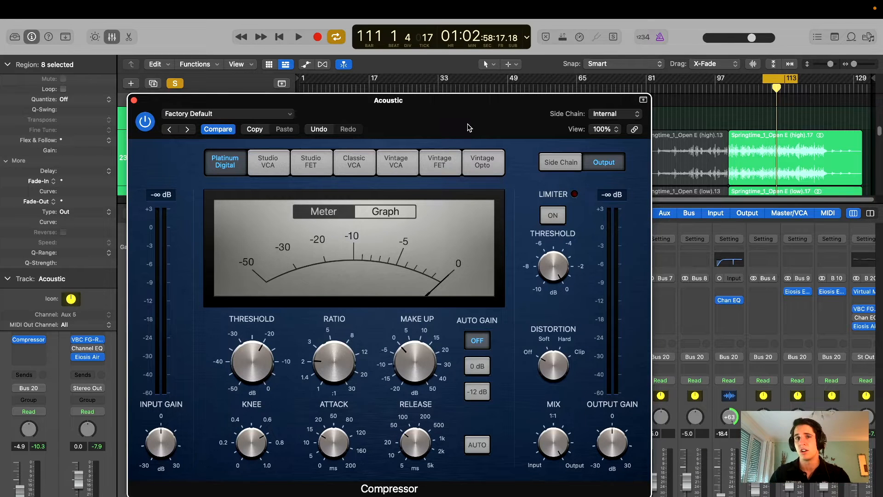
pyautogui.moveTo(469, 127); pyautogui.dragTo(451, 142)
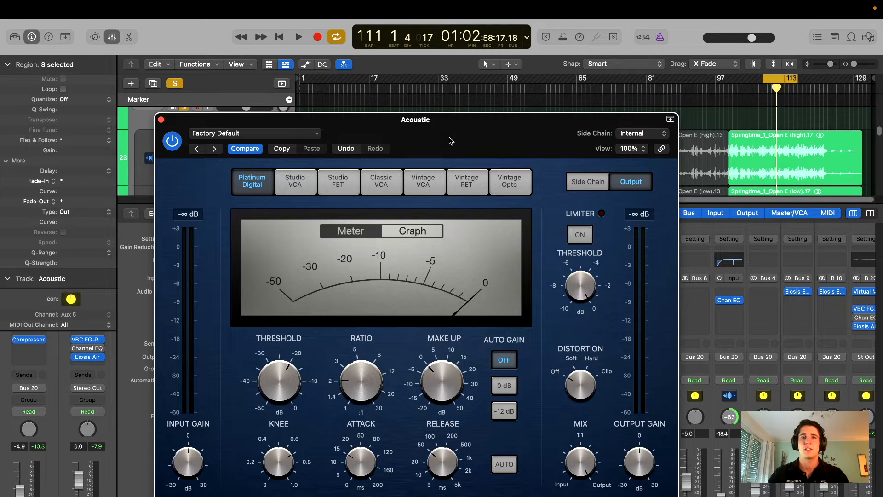
# Step: Set the compressor to extreme starting values: ratio 30:1, attack 0 ms, release 5.0 ms and knee 0
pyautogui.moveTo(451, 141); pyautogui.dragTo(430, 138)
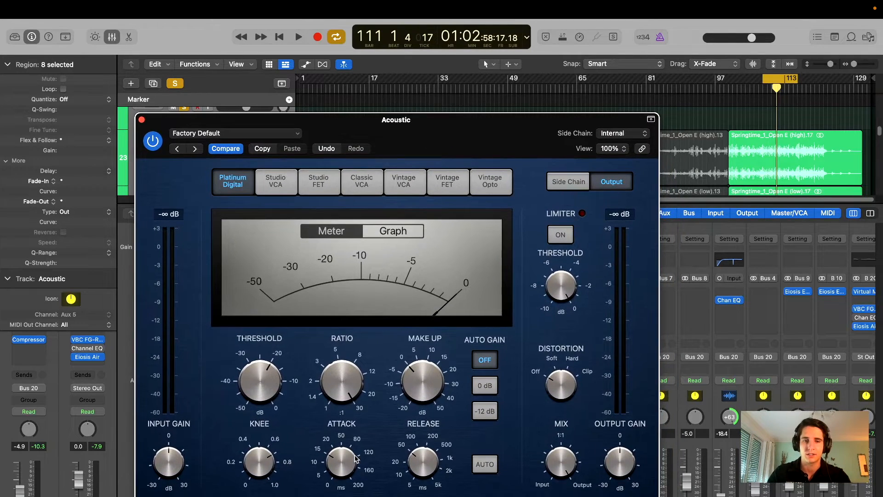
pyautogui.moveTo(346, 470); pyautogui.dragTo(346, 494)
pyautogui.moveTo(424, 464); pyautogui.dragTo(423, 493)
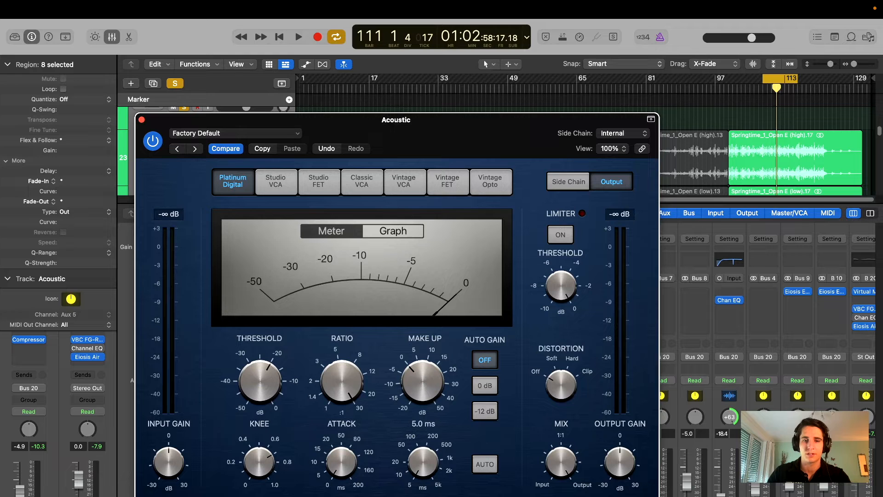
pyautogui.moveTo(438, 139); pyautogui.dragTo(509, 125)
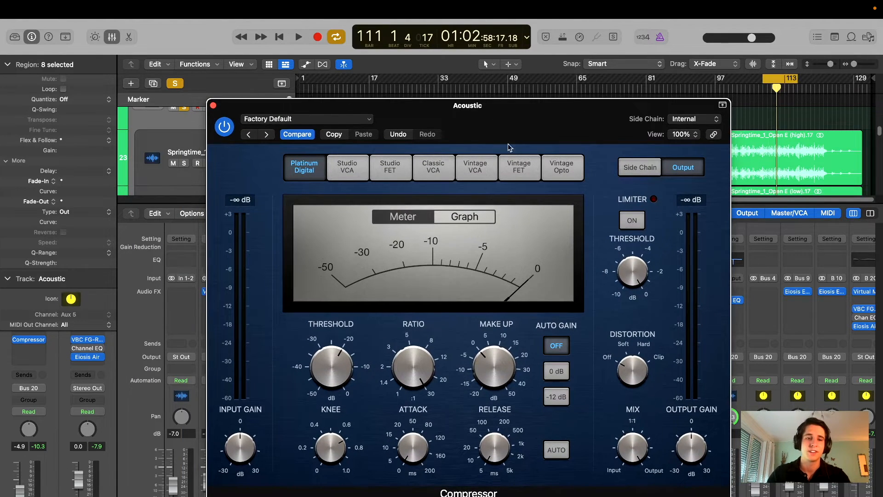
pyautogui.moveTo(504, 131); pyautogui.dragTo(497, 113)
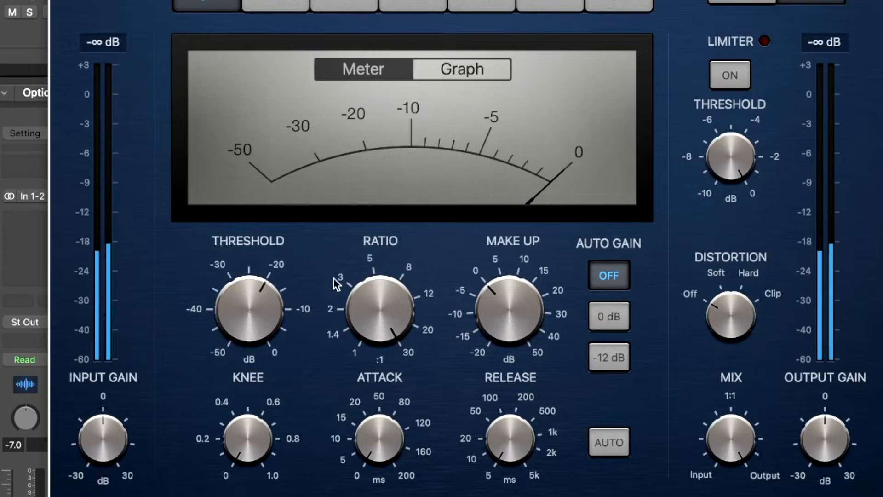
# Step: Lower the compressor's threshold to about -30.5 dB while the acoustic guitars play
pyautogui.moveTo(272, 309); pyautogui.dragTo(261, 349)
pyautogui.moveTo(247, 320); pyautogui.dragTo(246, 323)
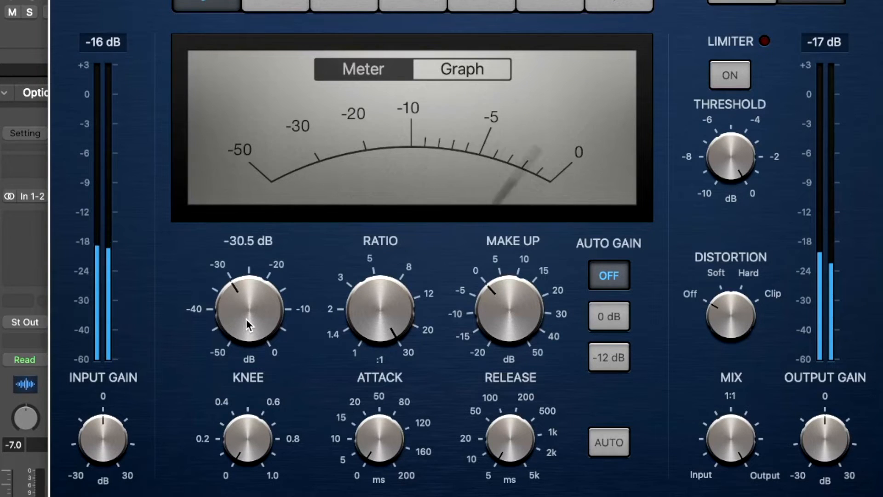
pyautogui.moveTo(247, 318); pyautogui.dragTo(246, 317)
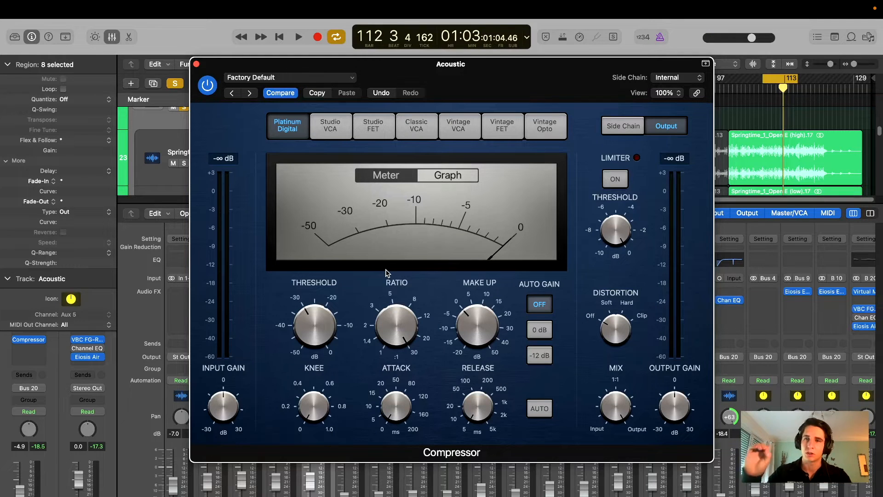
pyautogui.moveTo(542, 78); pyautogui.dragTo(530, 95)
pyautogui.moveTo(386, 338)
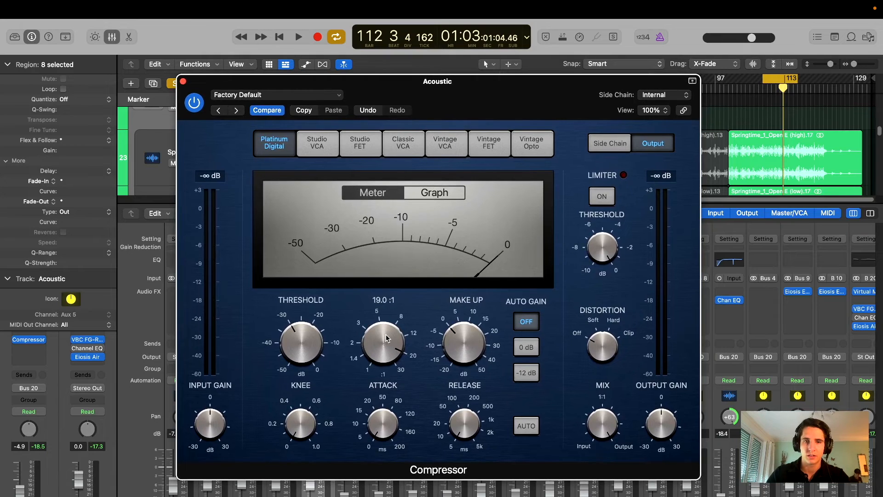
pyautogui.moveTo(384, 462); pyautogui.dragTo(394, 454)
pyautogui.moveTo(394, 419)
pyautogui.moveTo(472, 99); pyautogui.dragTo(461, 112)
pyautogui.moveTo(419, 279); pyautogui.dragTo(422, 282)
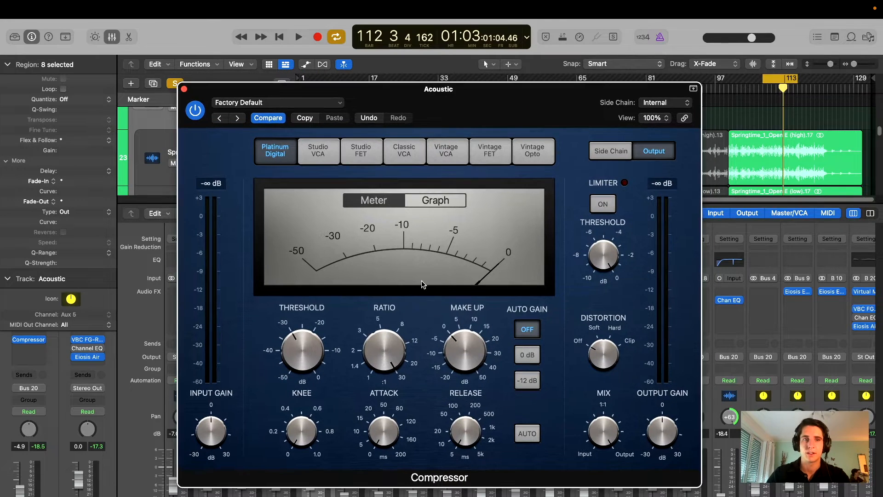
# Step: Slow the compressor's attack to about 29 ms while the looped section plays
pyautogui.moveTo(383, 428)
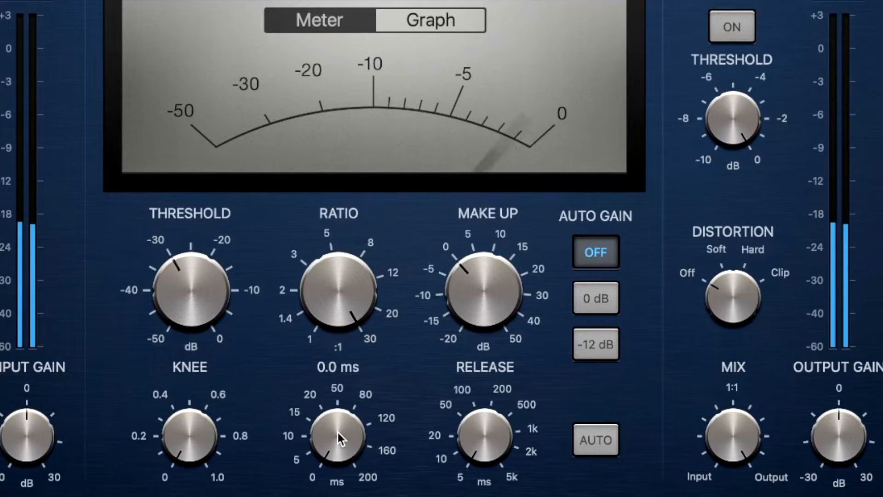
pyautogui.moveTo(338, 432); pyautogui.dragTo(358, 355)
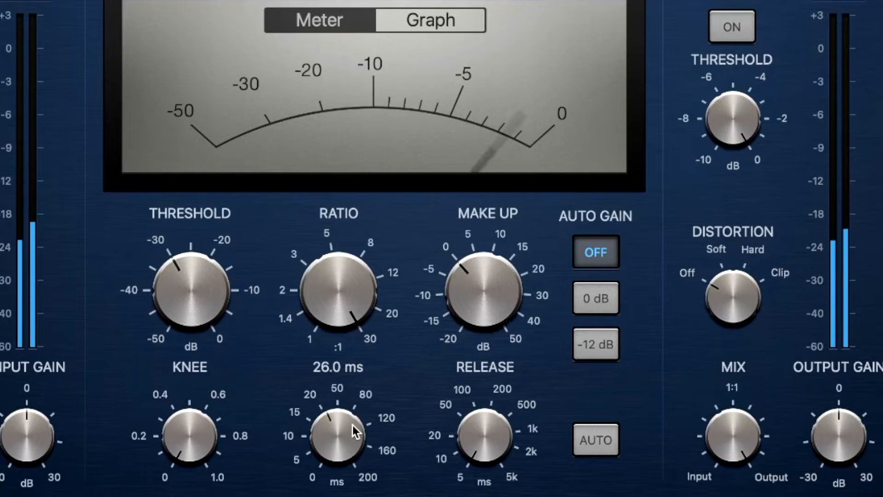
pyautogui.moveTo(353, 425); pyautogui.dragTo(352, 423)
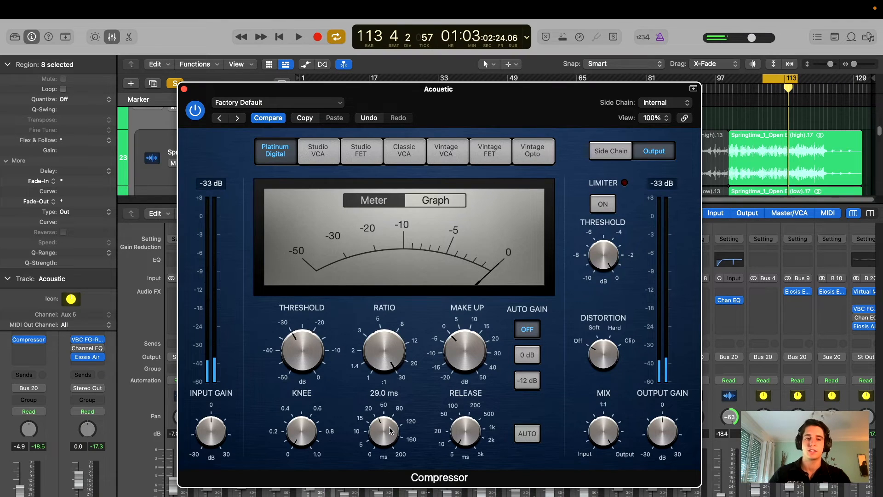
# Step: Try different attack times between about 26 and 128 ms on the compressor
pyautogui.moveTo(391, 429); pyautogui.dragTo(393, 397)
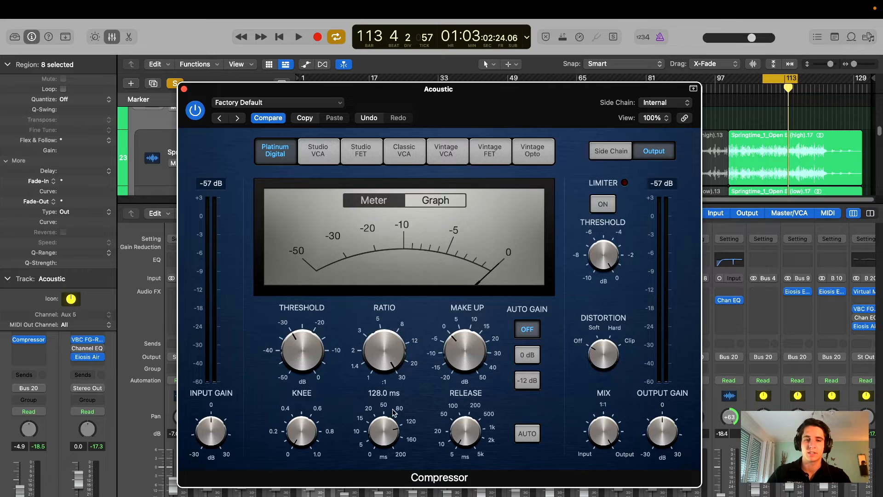
pyautogui.moveTo(384, 431)
pyautogui.mouseDown()
pyautogui.moveTo(385, 446)
pyautogui.moveTo(387, 437)
pyautogui.mouseUp()
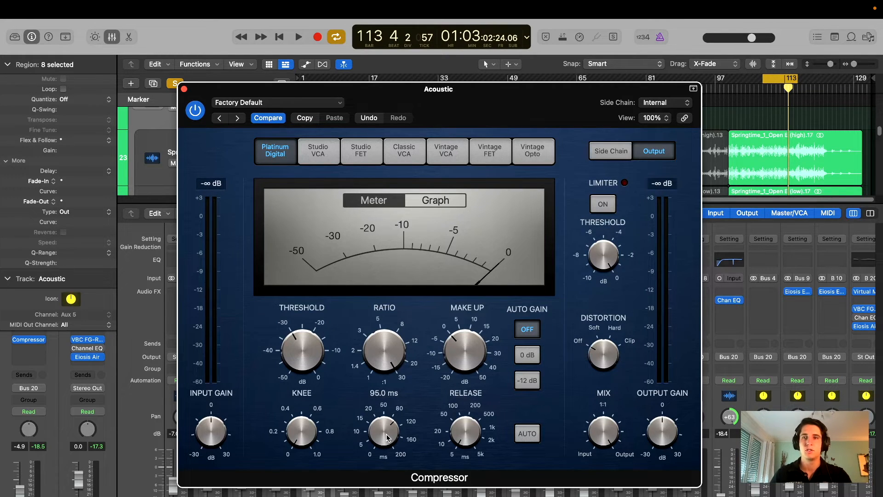
pyautogui.moveTo(387, 438); pyautogui.dragTo(388, 450)
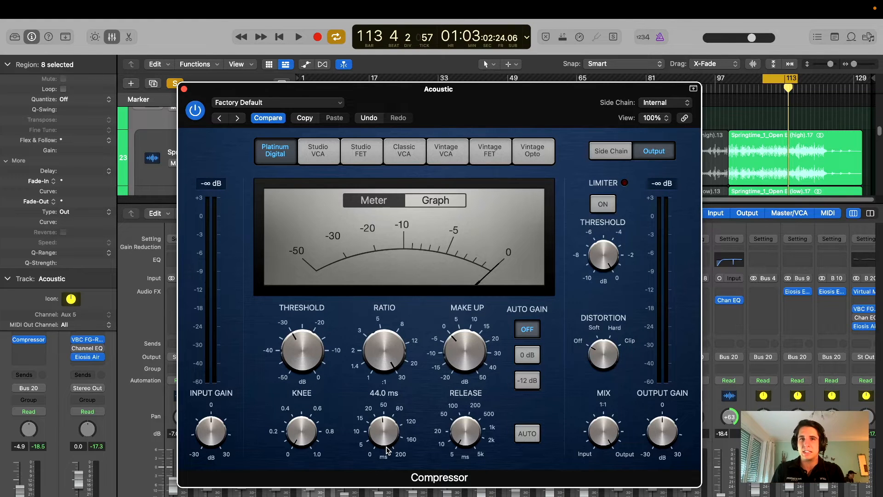
pyautogui.moveTo(388, 432); pyautogui.dragTo(387, 437)
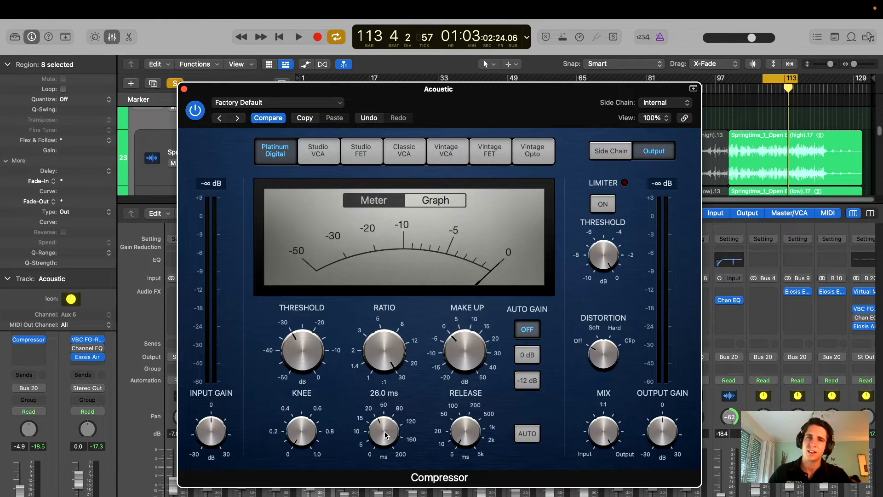
pyautogui.moveTo(385, 436); pyautogui.dragTo(388, 434)
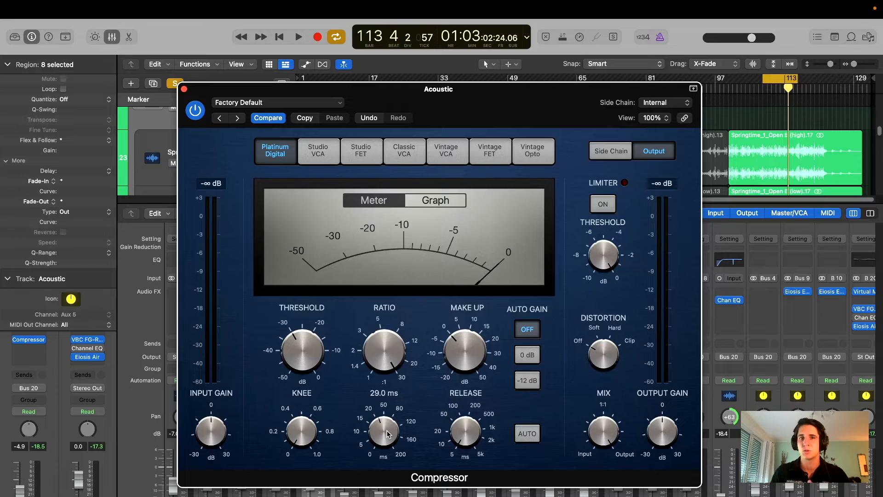
pyautogui.moveTo(387, 435)
pyautogui.mouseDown()
pyautogui.moveTo(391, 444)
pyautogui.moveTo(389, 434)
pyautogui.mouseUp()
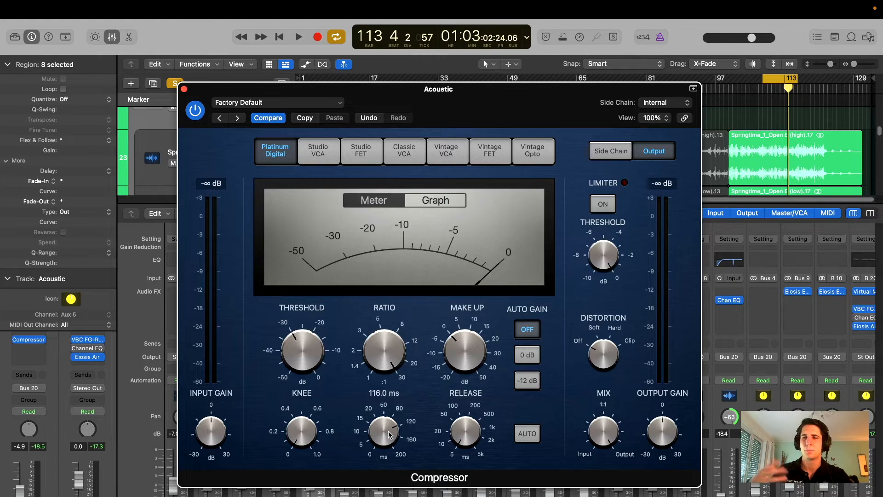
pyautogui.moveTo(494, 117); pyautogui.dragTo(495, 116)
pyautogui.moveTo(388, 435); pyautogui.dragTo(388, 433)
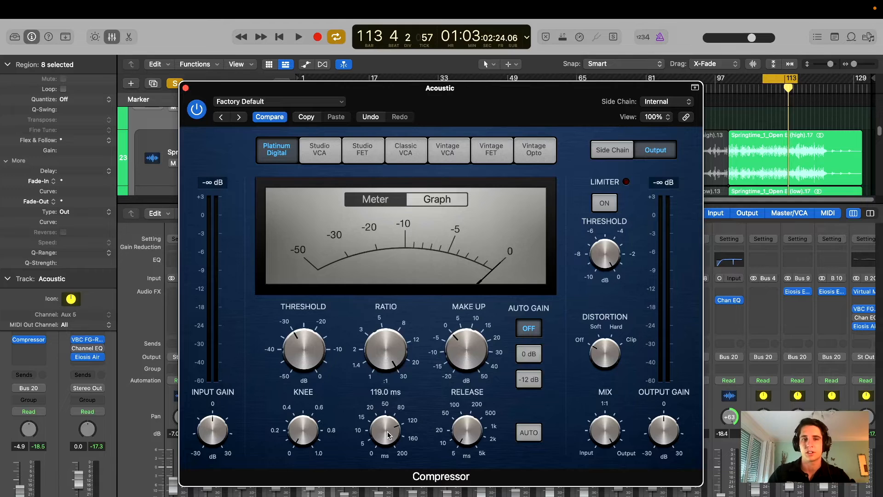
# Step: Play the looped section and set the compressor's attack to 29 ms and release to about 140 ms
pyautogui.press('space')
pyautogui.moveTo(386, 429); pyautogui.dragTo(378, 459)
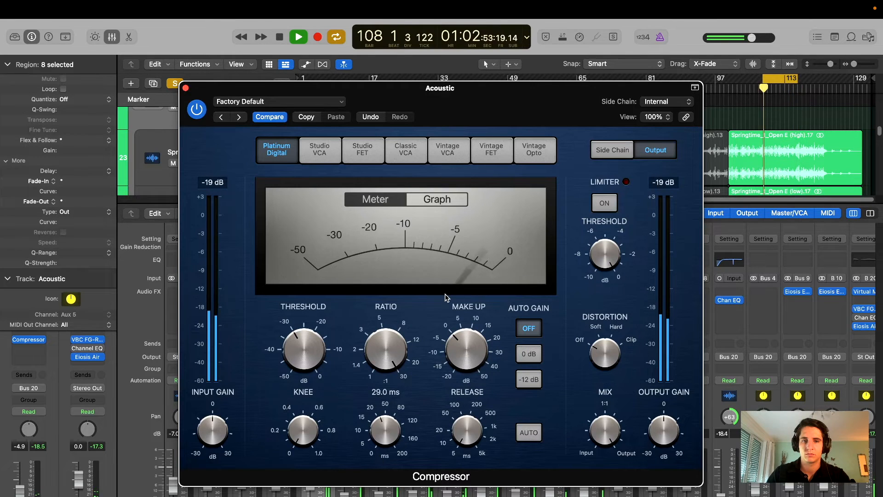
pyautogui.moveTo(470, 436); pyautogui.dragTo(473, 417)
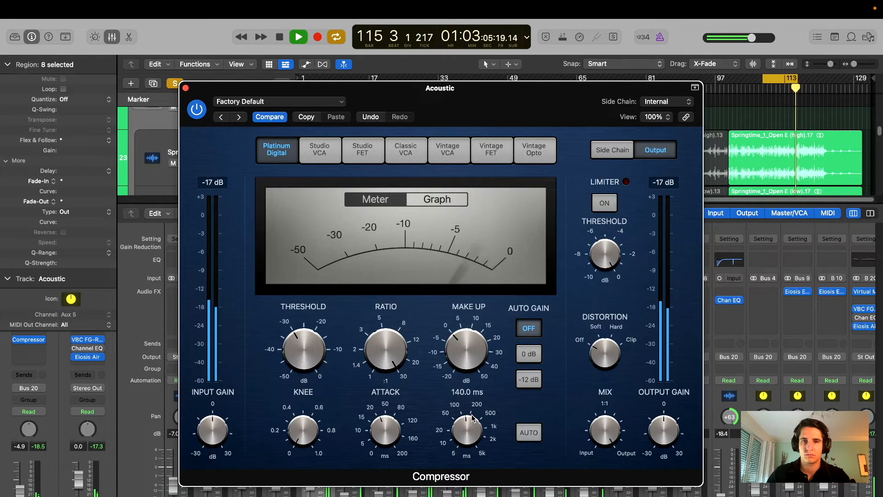
pyautogui.moveTo(473, 418); pyautogui.dragTo(472, 417)
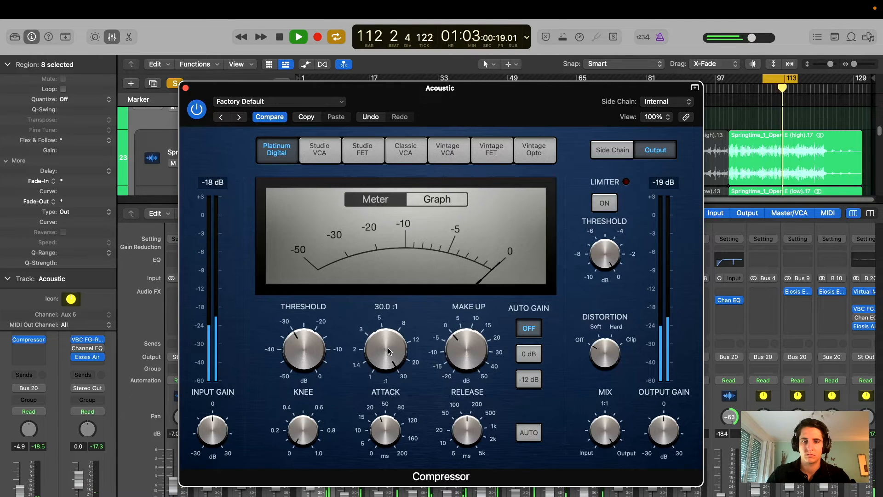
# Step: Set the compressor's ratio to 2.1:1 and raise its make-up gain slightly
pyautogui.moveTo(388, 346); pyautogui.dragTo(394, 325)
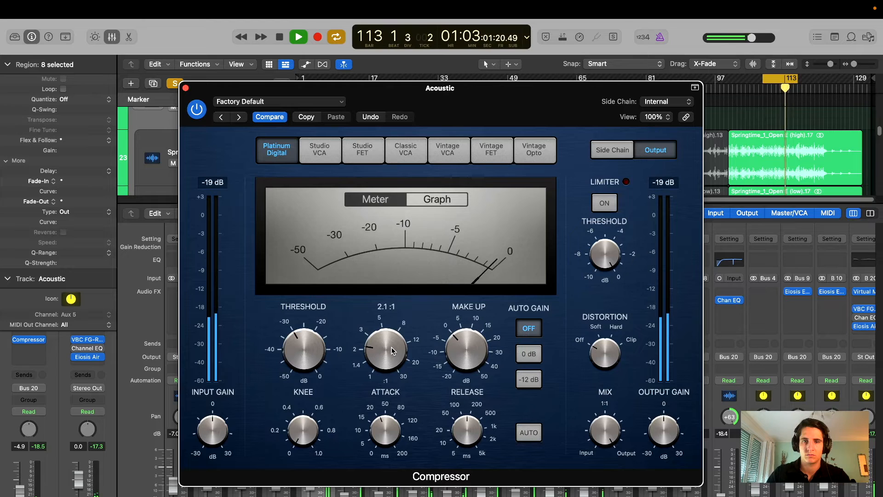
pyautogui.moveTo(476, 351)
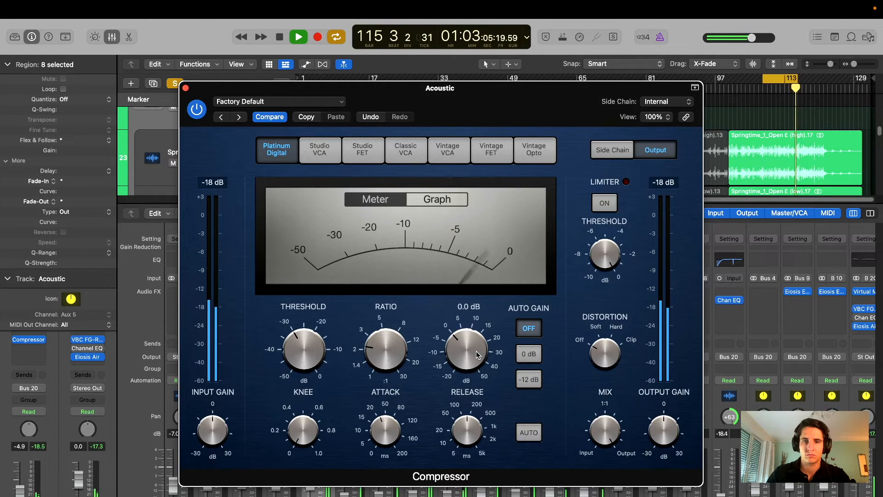
pyautogui.moveTo(476, 351); pyautogui.dragTo(479, 348)
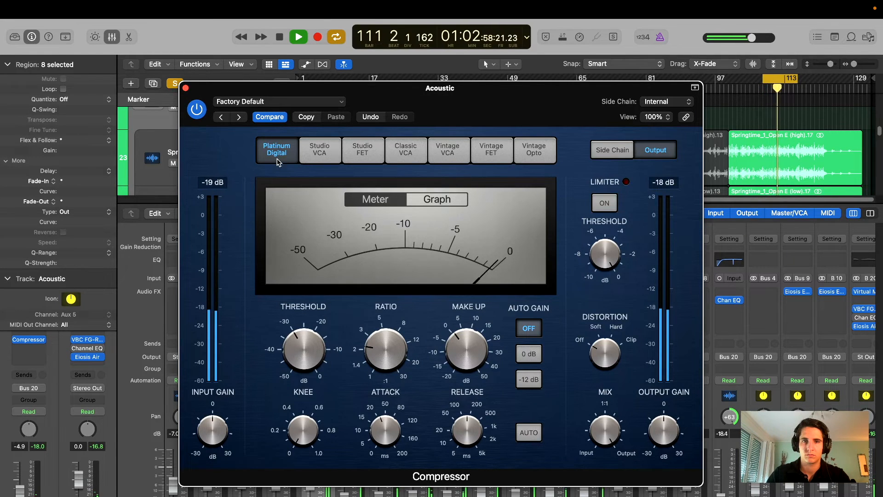
# Step: Compare the acoustic guitars with and without compression by switching the compressor off and on during playback
pyautogui.click(197, 111)
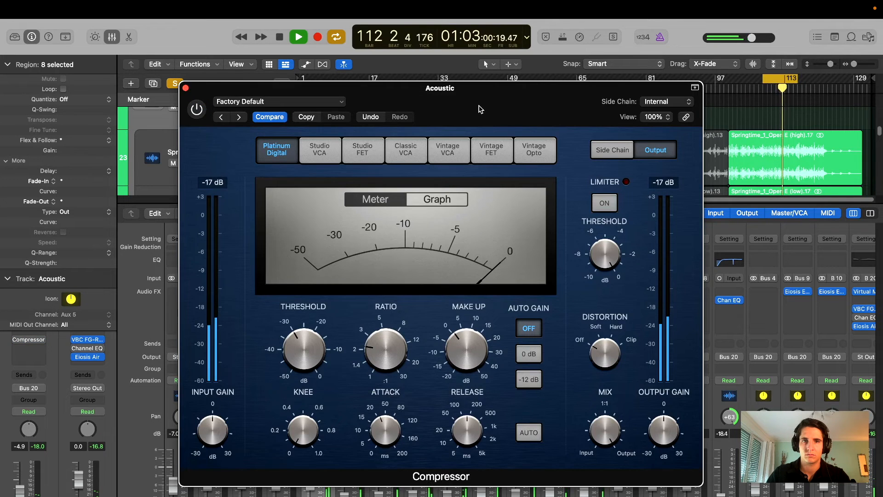
pyautogui.moveTo(479, 106); pyautogui.dragTo(461, 124)
pyautogui.moveTo(185, 106); pyautogui.dragTo(185, 115)
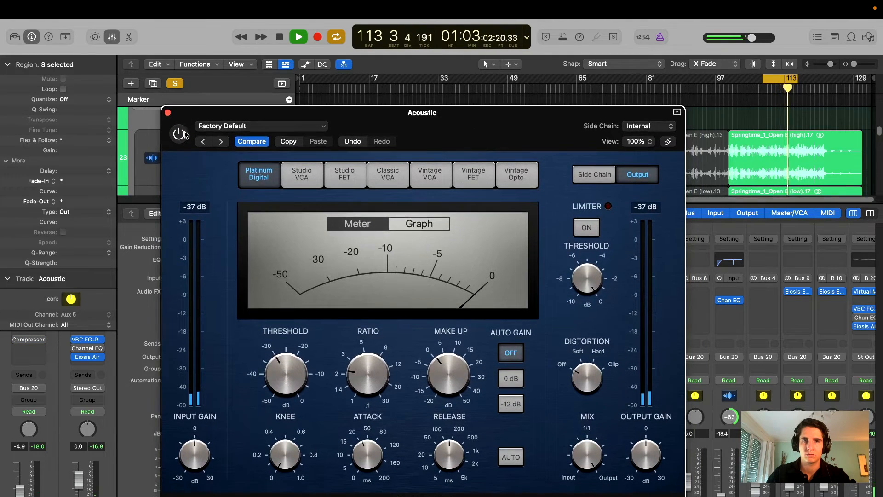
pyautogui.click(179, 135)
pyautogui.moveTo(395, 131); pyautogui.dragTo(404, 127)
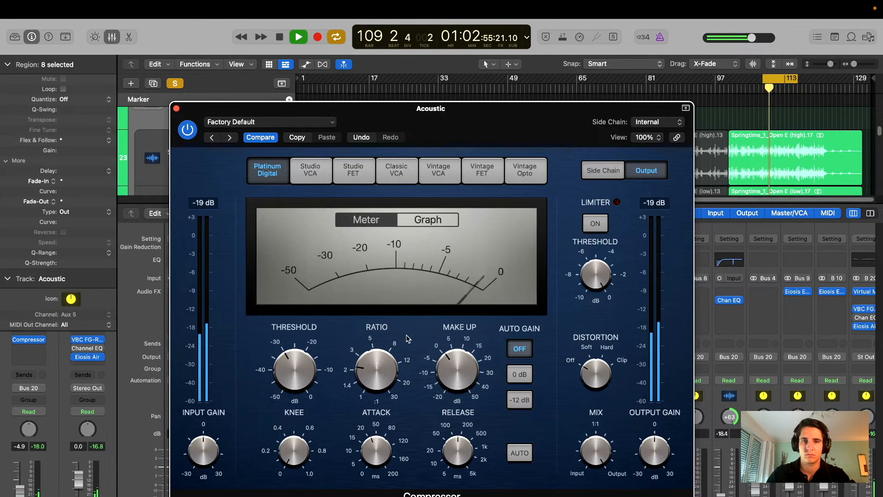
pyautogui.click(187, 131)
pyautogui.click(187, 131)
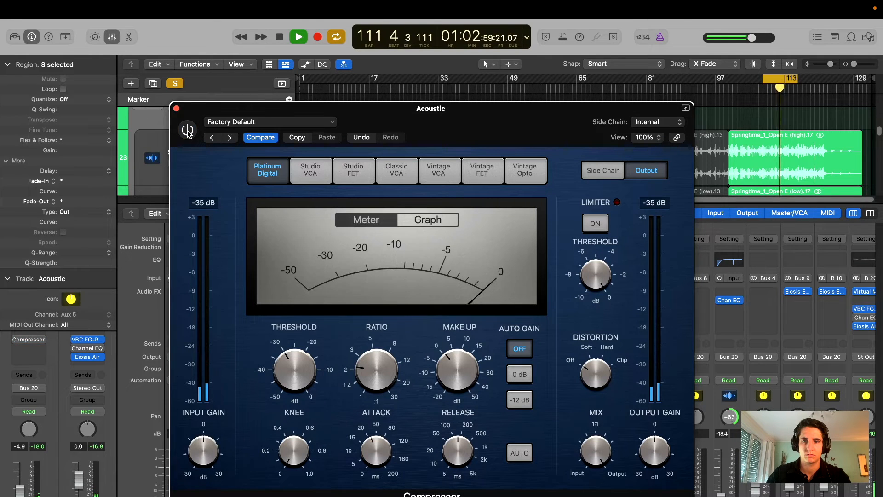
# Step: Switch the Acoustic bus compressor back on, stop playback and close the compressor window
pyautogui.click(187, 131)
pyautogui.moveTo(505, 137); pyautogui.dragTo(506, 126)
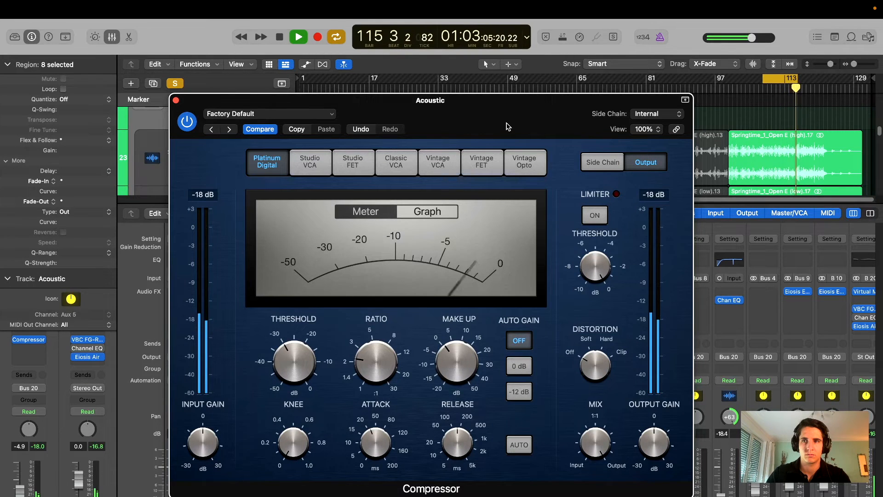
pyautogui.press('space')
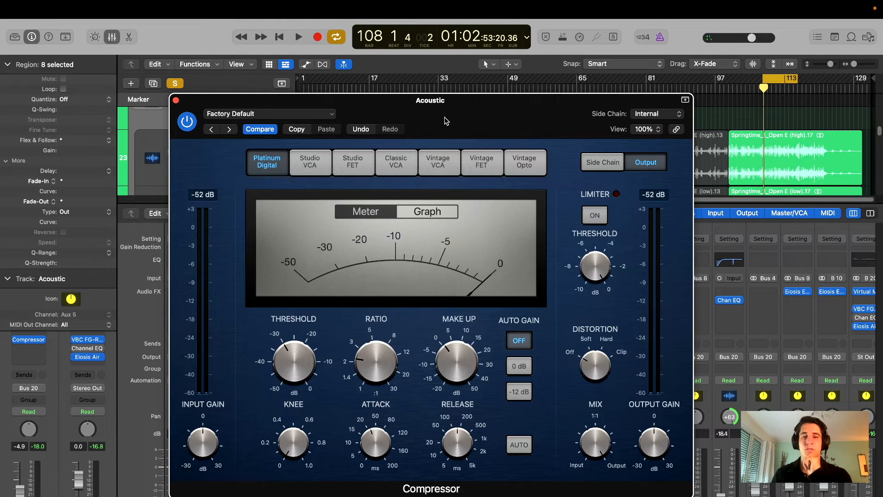
pyautogui.moveTo(444, 117); pyautogui.dragTo(445, 123)
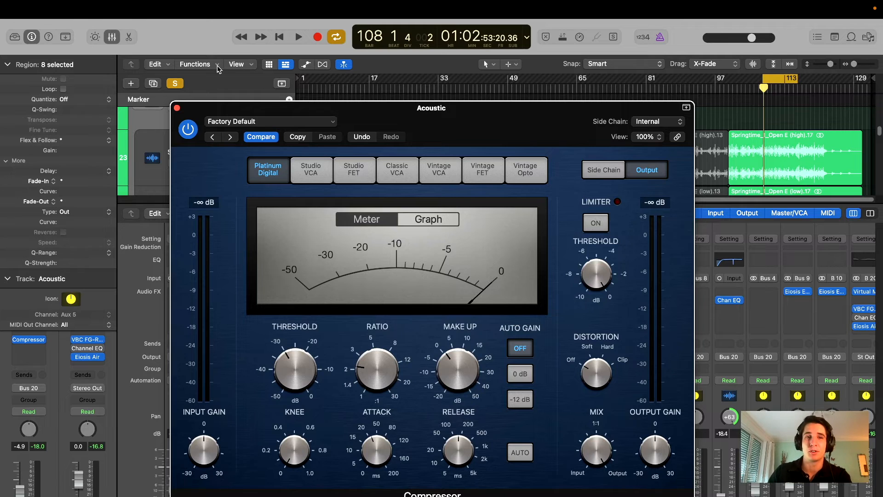
pyautogui.click(177, 108)
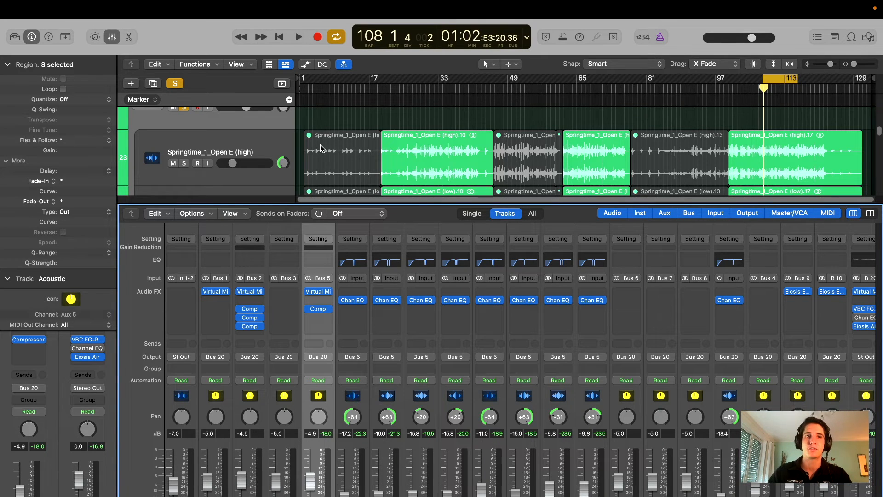
# Step: Clear all solos, hide the mixer and audition the looped section in the full mix while nudging the Acoustic bus volume
pyautogui.click(175, 84)
pyautogui.click(112, 37)
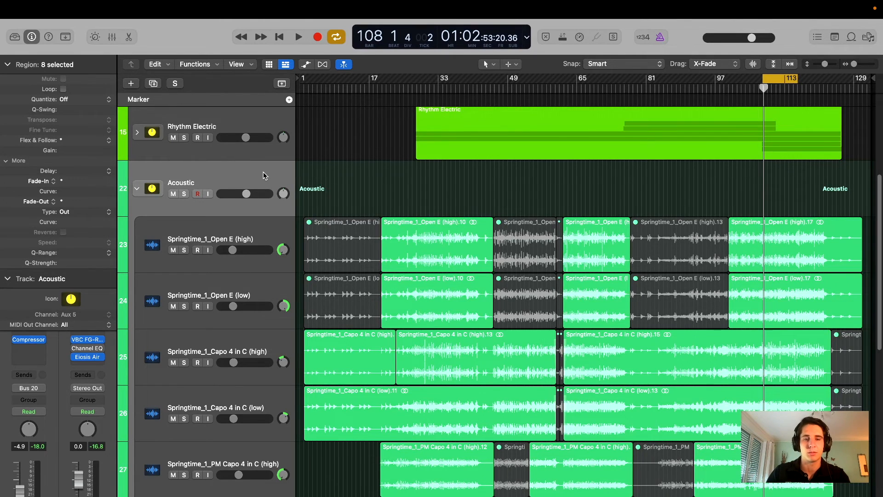
pyautogui.scroll(2, 583, 193)
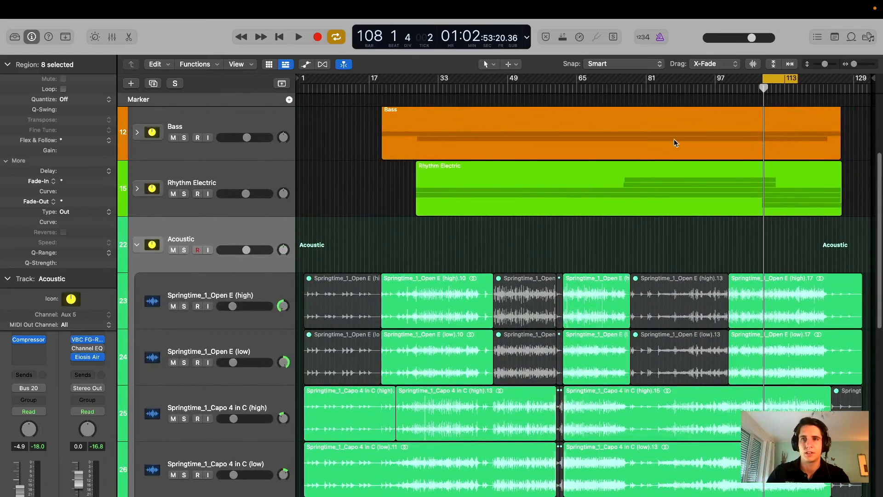
pyautogui.scroll(-2, 616, 190)
pyautogui.press('space')
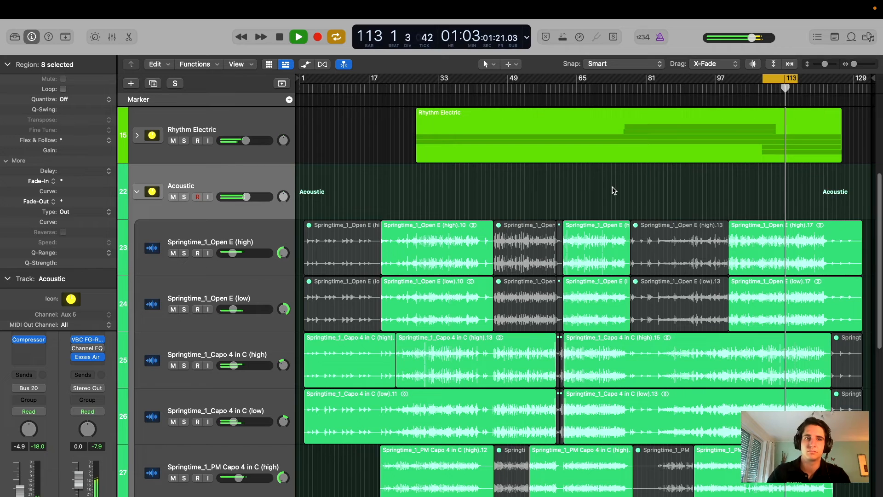
pyautogui.moveTo(247, 197)
pyautogui.mouseDown()
pyautogui.moveTo(261, 197)
pyautogui.moveTo(246, 197)
pyautogui.mouseUp()
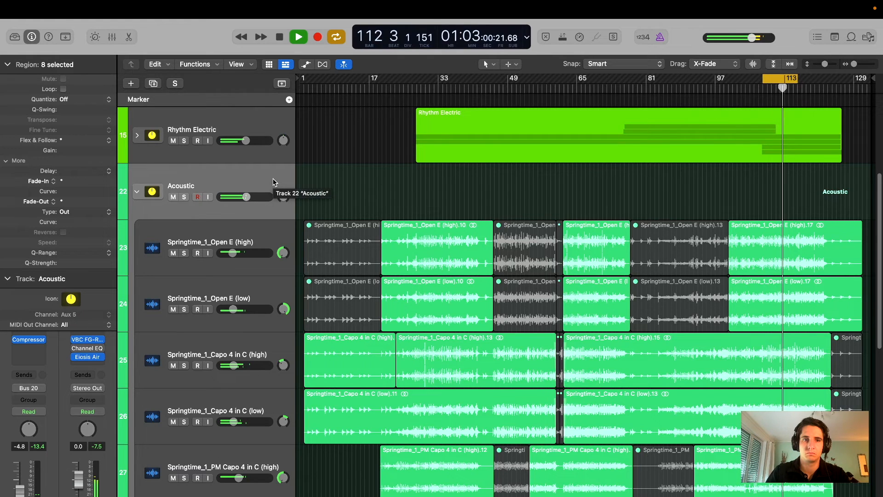
pyautogui.press('space')
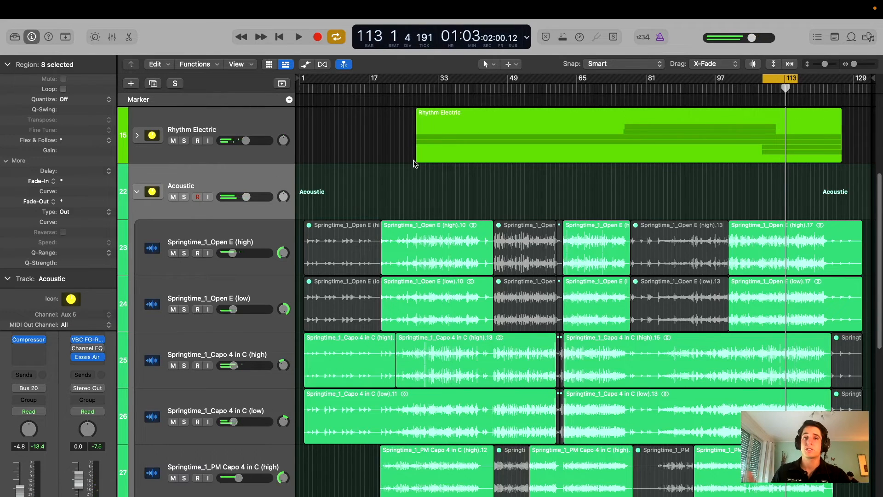
# Step: Insert a second compressor with the User Default preset after the existing one on the Acoustic bus
pyautogui.scroll(-5, 389, 331)
pyautogui.scroll(8, 388, 331)
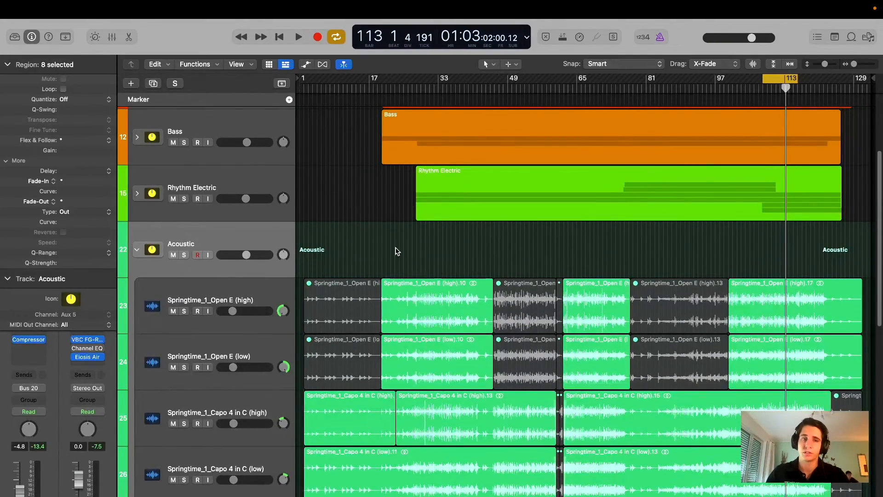
pyautogui.click(112, 38)
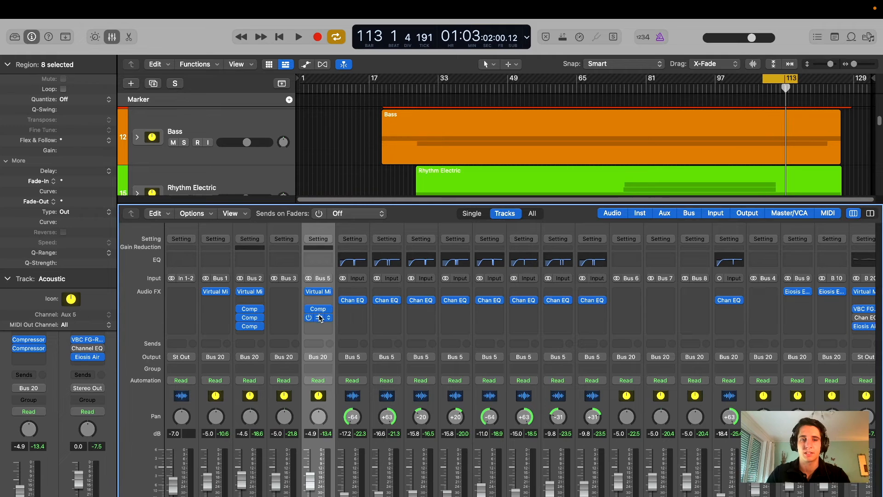
pyautogui.click(319, 318)
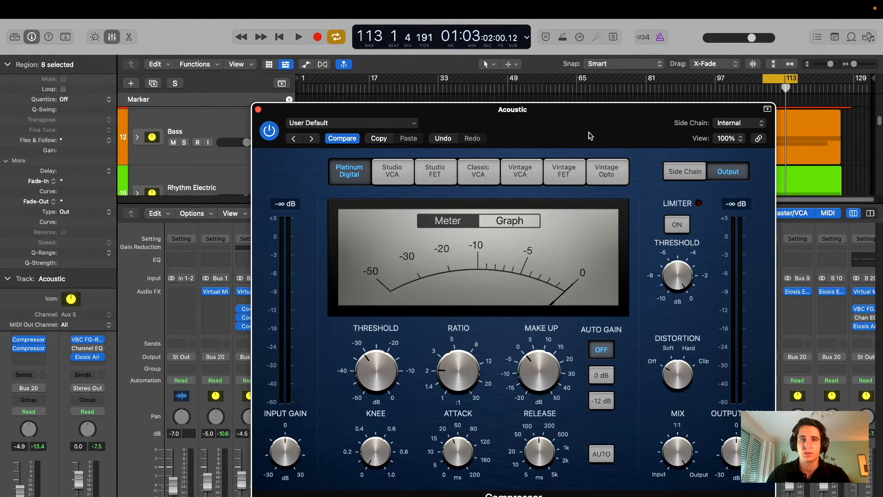
pyautogui.moveTo(591, 137); pyautogui.dragTo(593, 147)
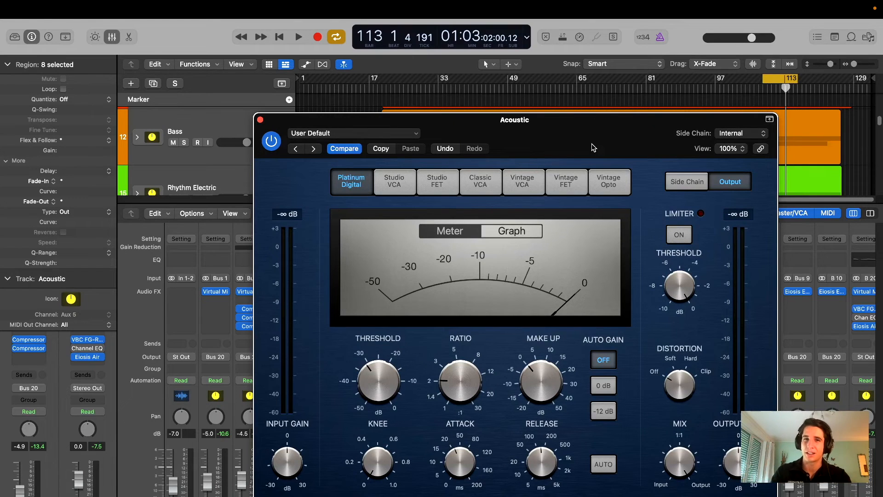
pyautogui.moveTo(593, 147); pyautogui.dragTo(584, 139)
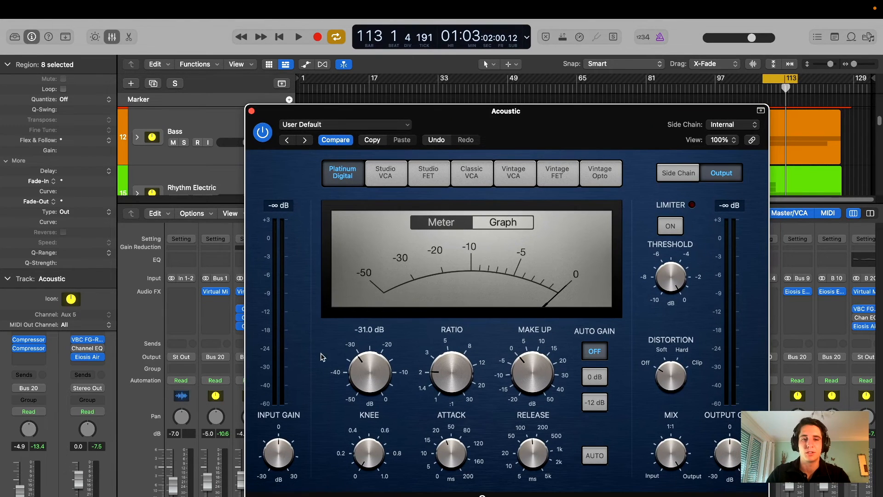
pyautogui.moveTo(502, 123); pyautogui.dragTo(475, 120)
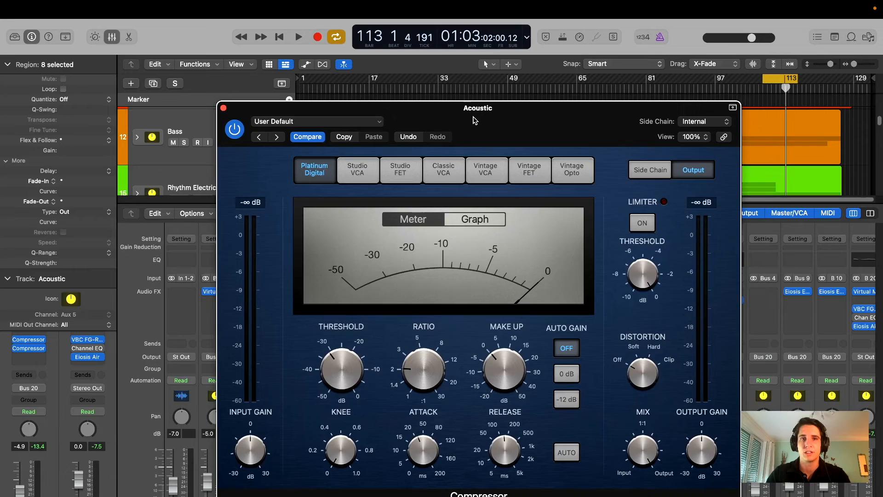
# Step: Remove the second compressor from the Acoustic bus and hide the mixer
pyautogui.click(223, 107)
pyautogui.click(322, 318)
pyautogui.click(345, 315)
pyautogui.click(112, 38)
# Step: Collapse the Acoustic track stack so its individual guitar tracks are hidden
pyautogui.scroll(-3, 400, 240)
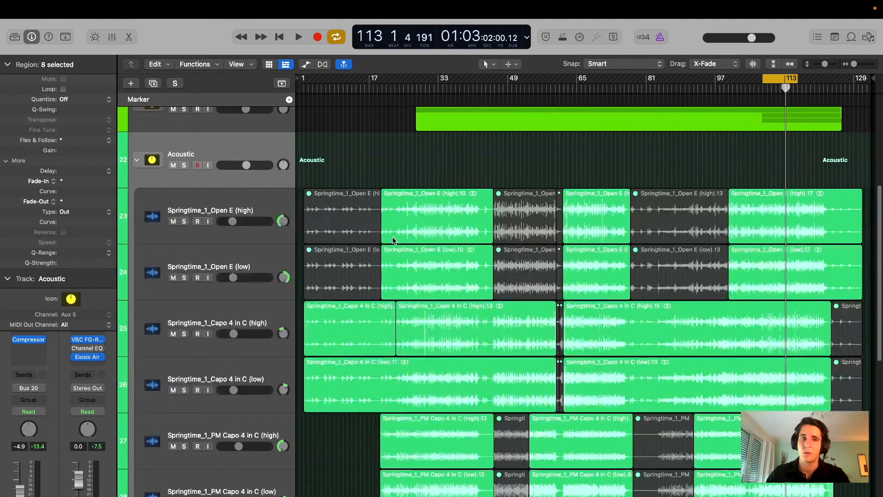
pyautogui.scroll(-3, 387, 217)
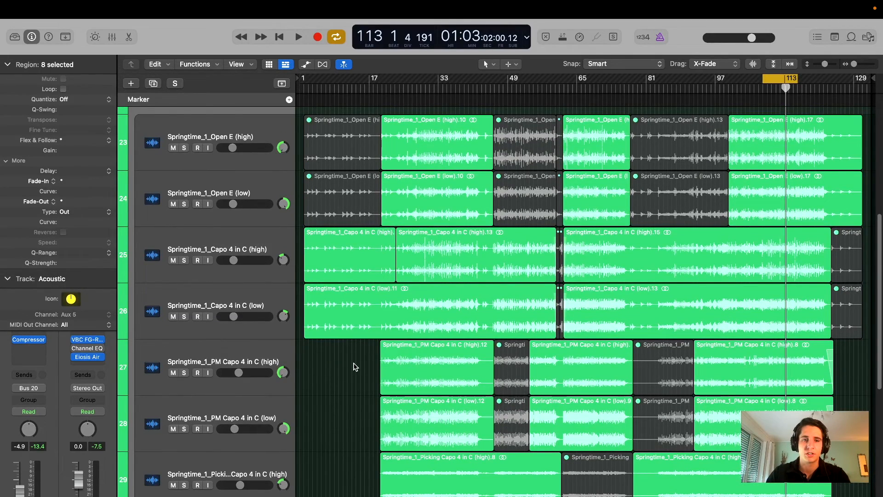
pyautogui.scroll(2, 693, 232)
pyautogui.scroll(3, 390, 319)
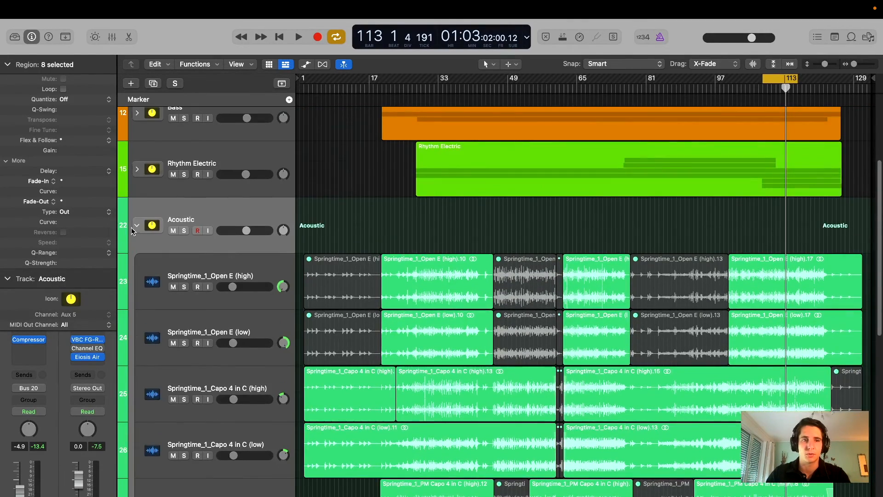
pyautogui.click(137, 226)
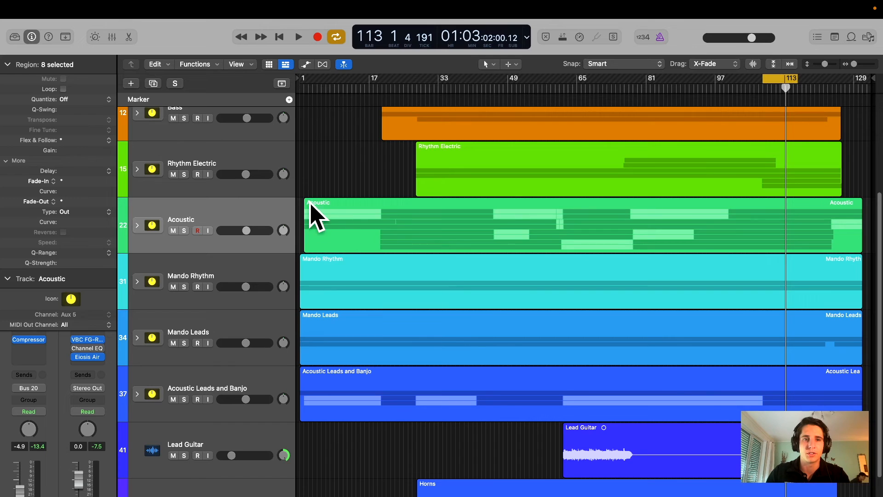
pyautogui.click(137, 225)
pyautogui.click(134, 228)
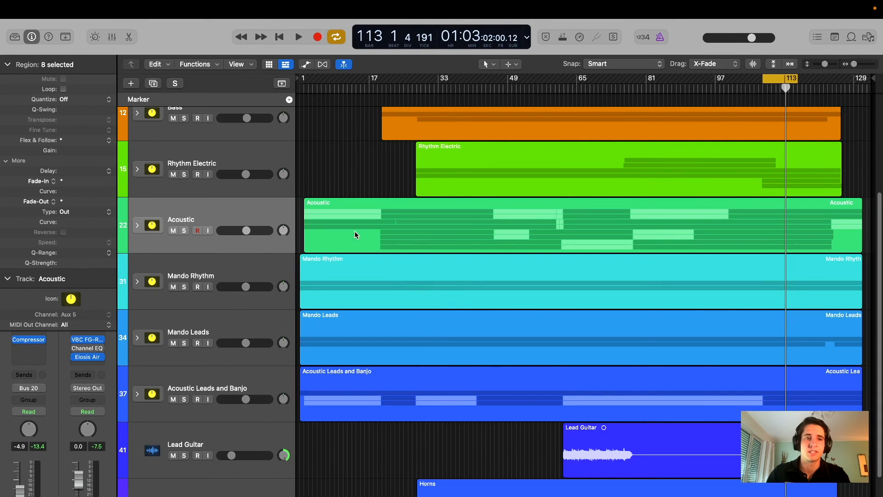
# Step: Look through the arrangement's track stacks from Drums down to Harmony
pyautogui.scroll(4, 377, 253)
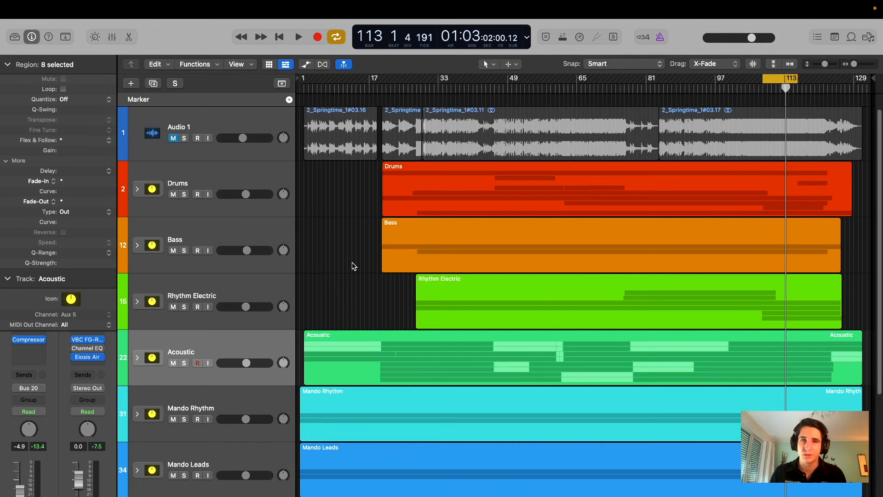
pyautogui.scroll(1, 352, 262)
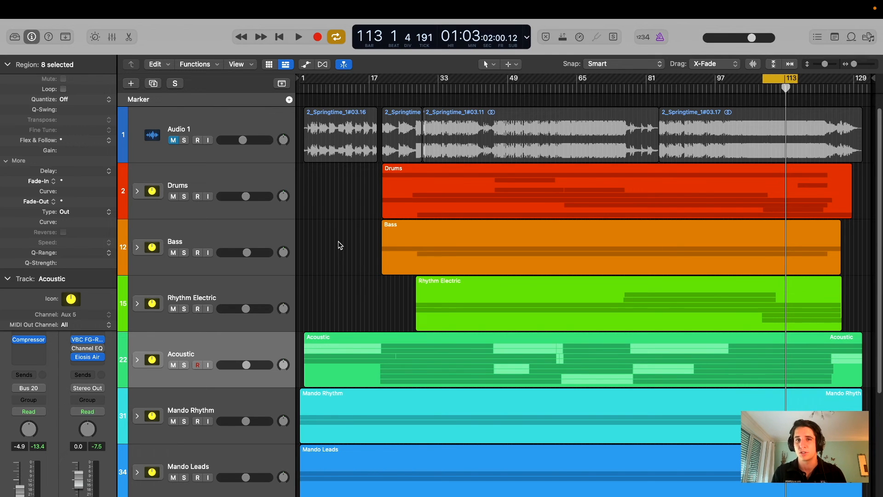
pyautogui.scroll(-5, 339, 245)
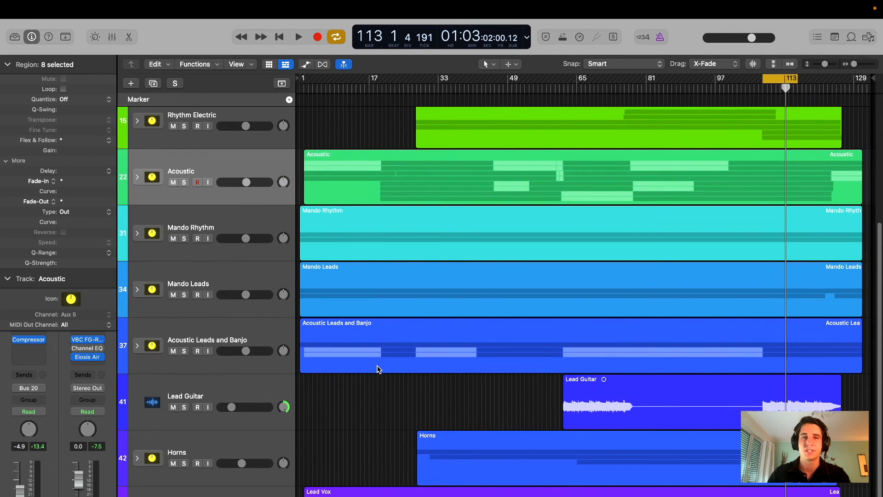
pyautogui.scroll(-3, 378, 369)
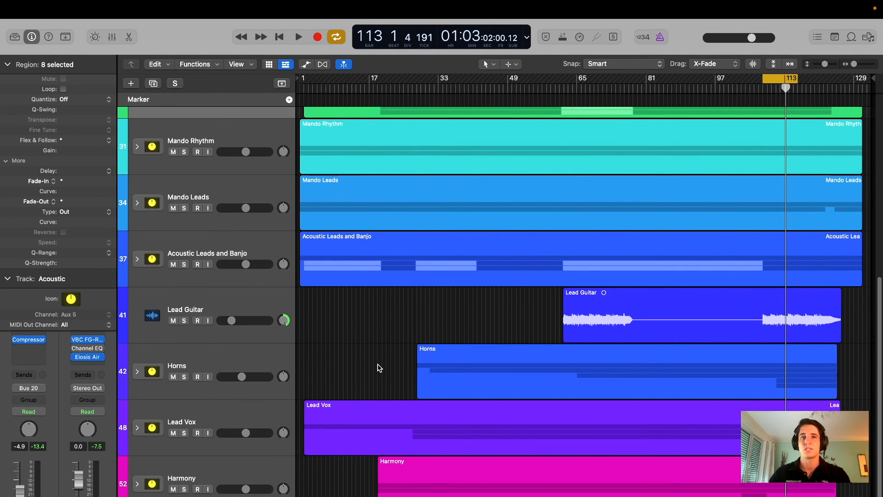
pyautogui.scroll(1, 374, 355)
pyautogui.scroll(2, 372, 353)
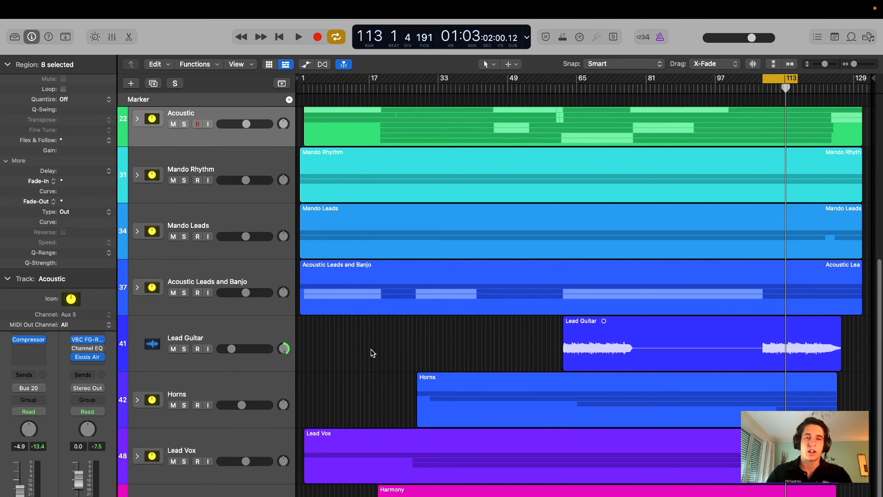